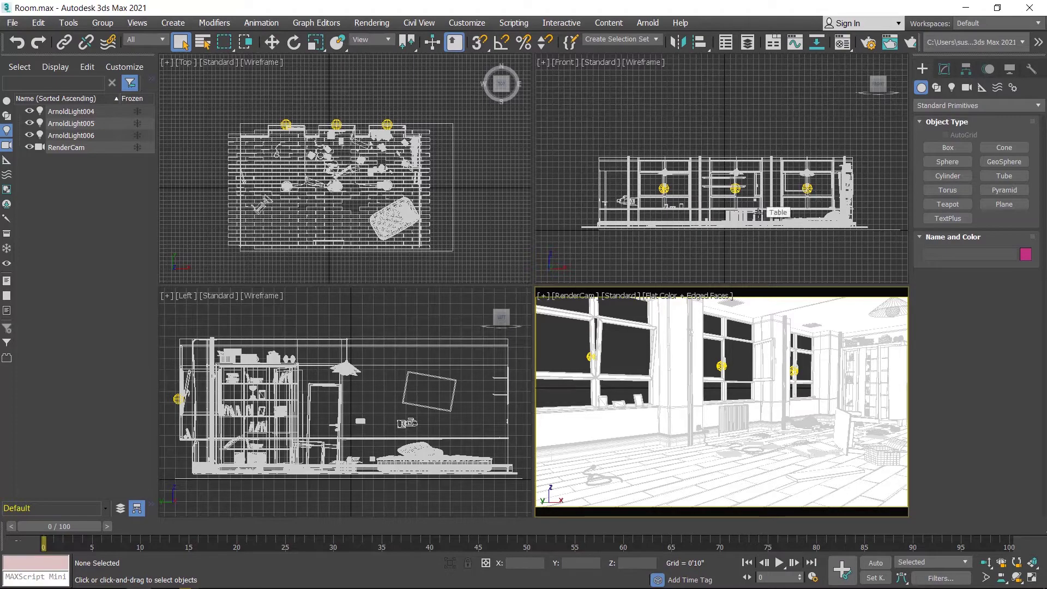
Right-click in the Front viewport of Room.max to make it active.
right_click(781, 202)
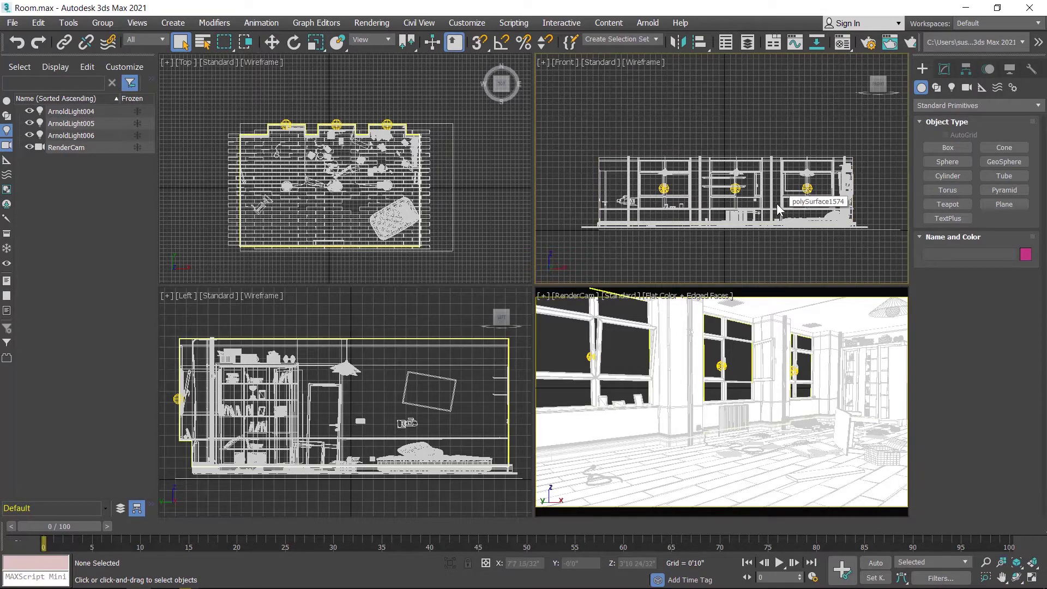
Maximize the Front view, pan right of the room, and pick the Arnold Light creation tool.
key(alt+w)
middle_drag(807, 276, 584, 245)
middle_drag(736, 288, 691, 280)
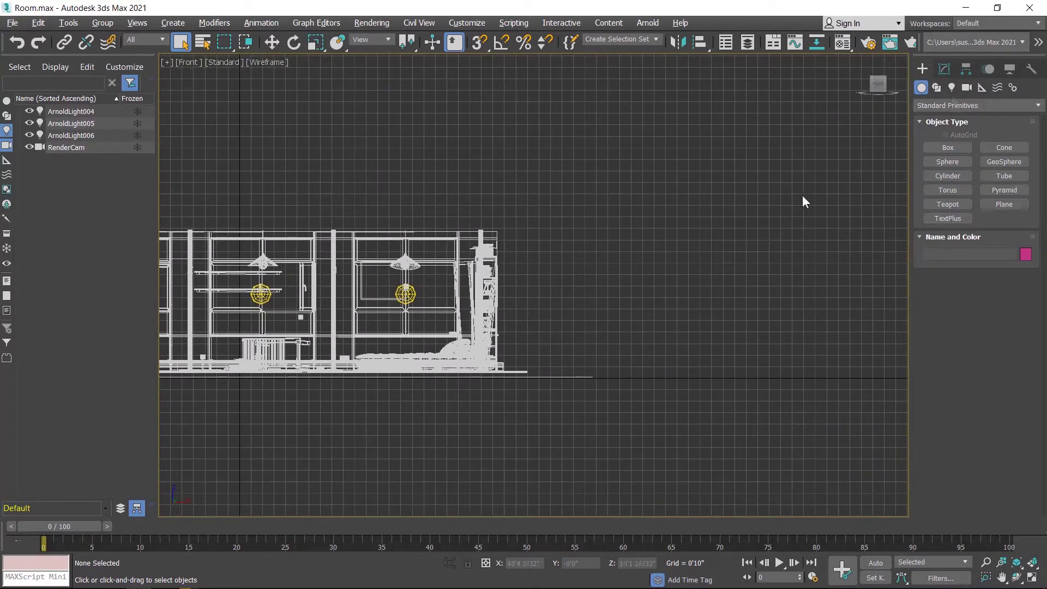
click(952, 87)
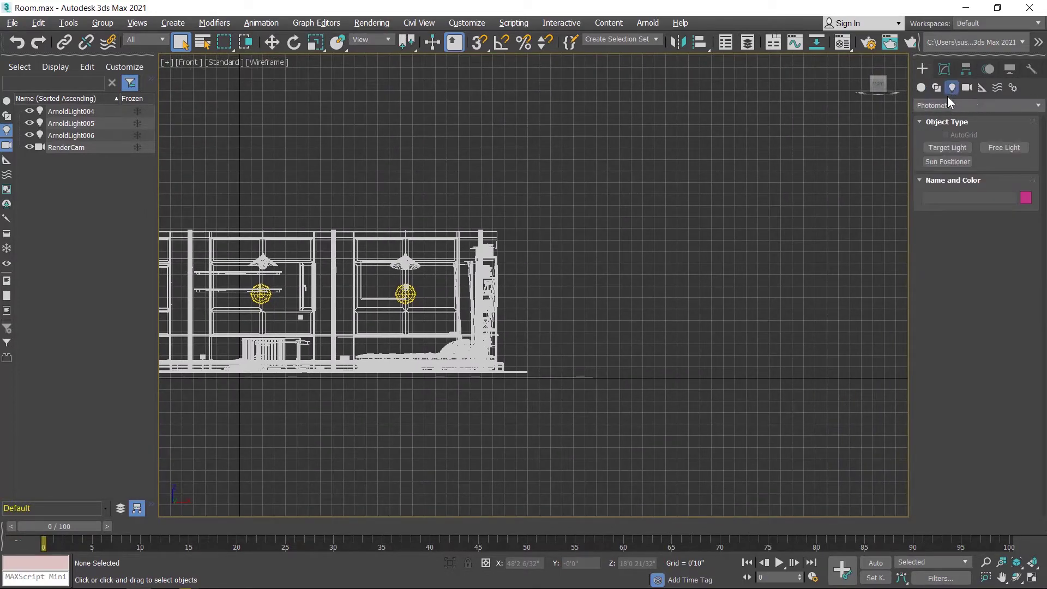
click(937, 105)
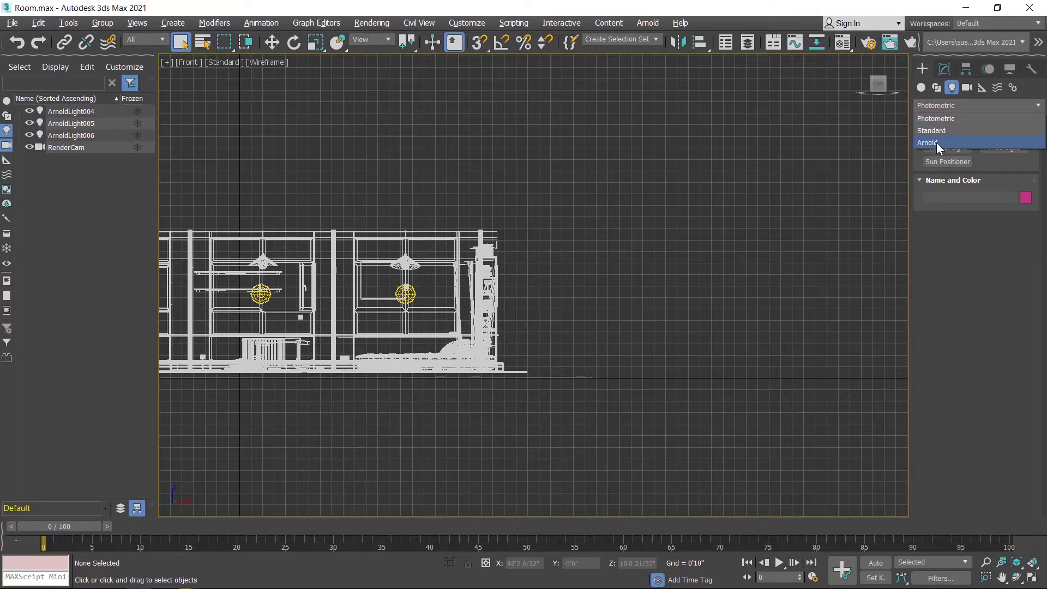
click(936, 143)
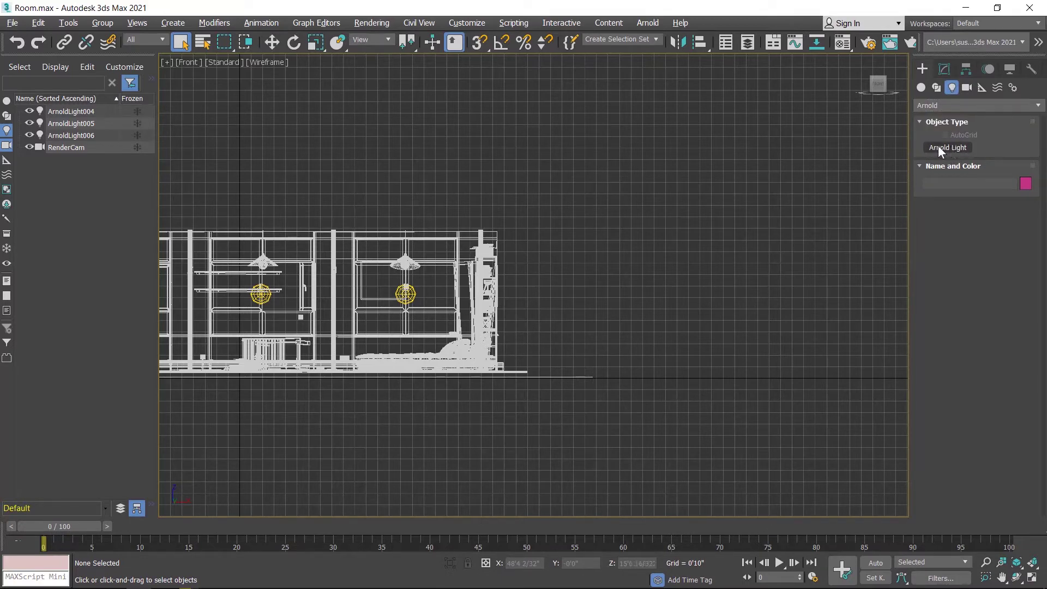
click(939, 146)
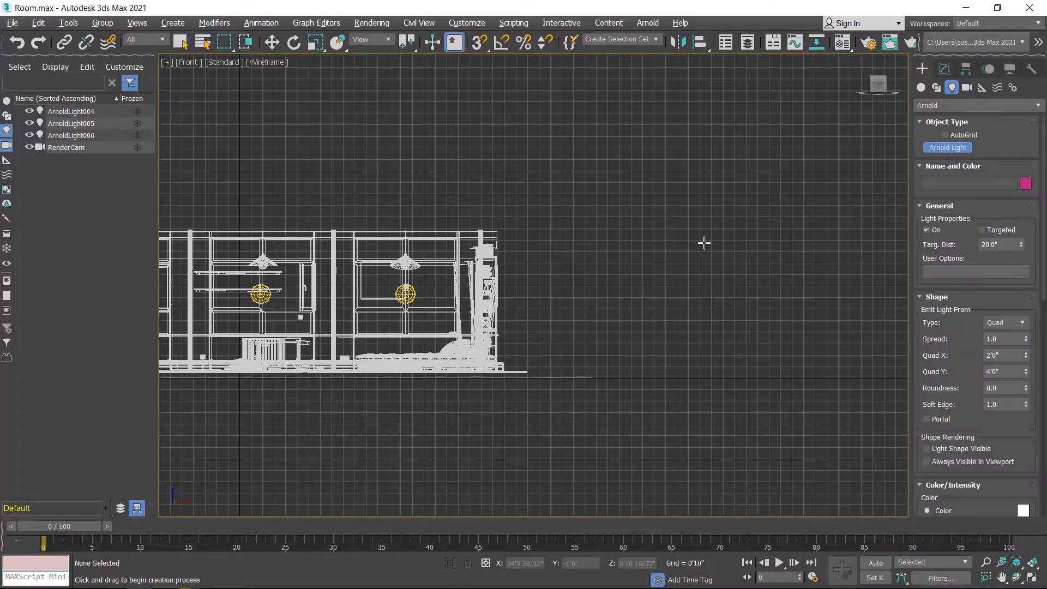
Place two test Arnold lights right of the room, then delete them and restart placement.
click(651, 214)
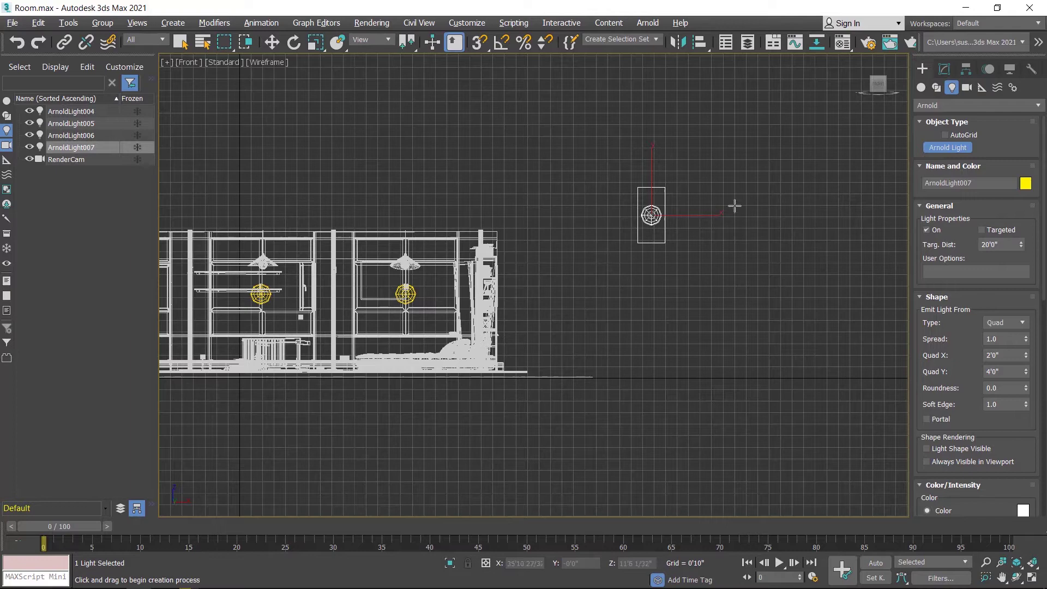
click(721, 180)
drag(720, 180, 834, 339)
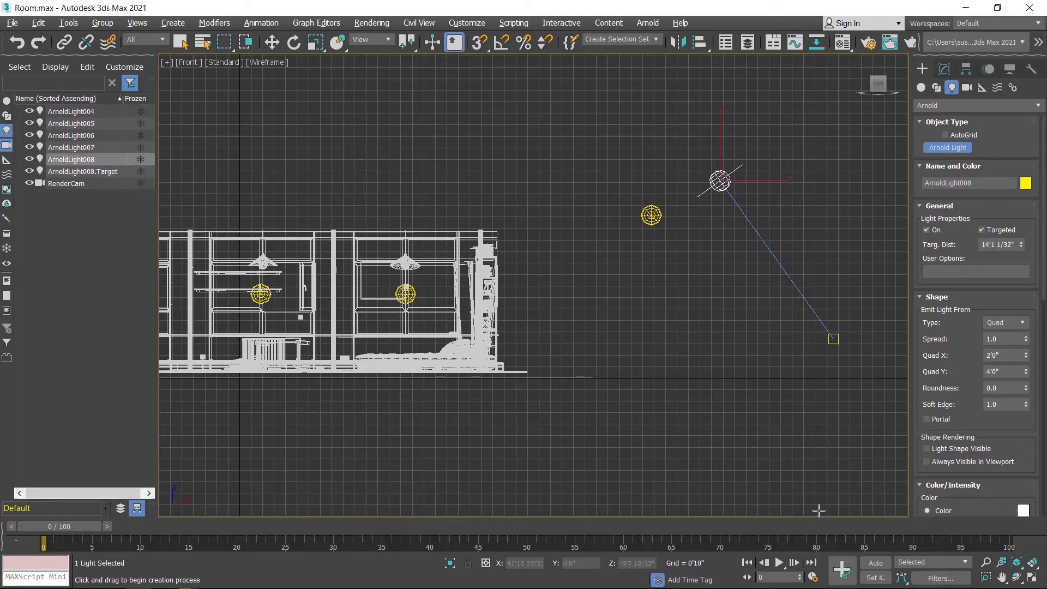
right_click(748, 186)
drag(637, 142, 744, 249)
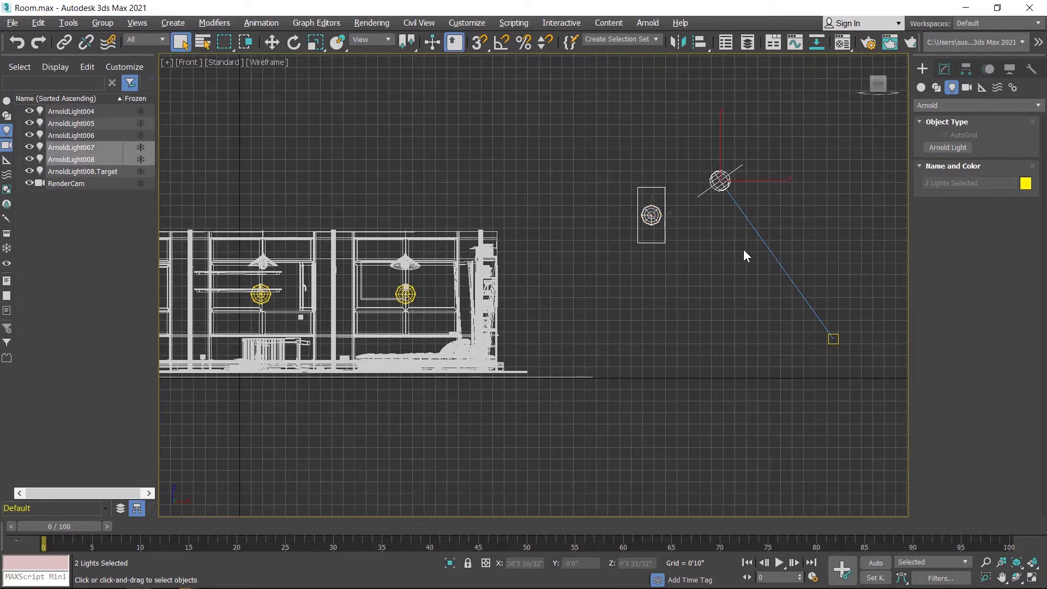
key(Delete)
click(947, 147)
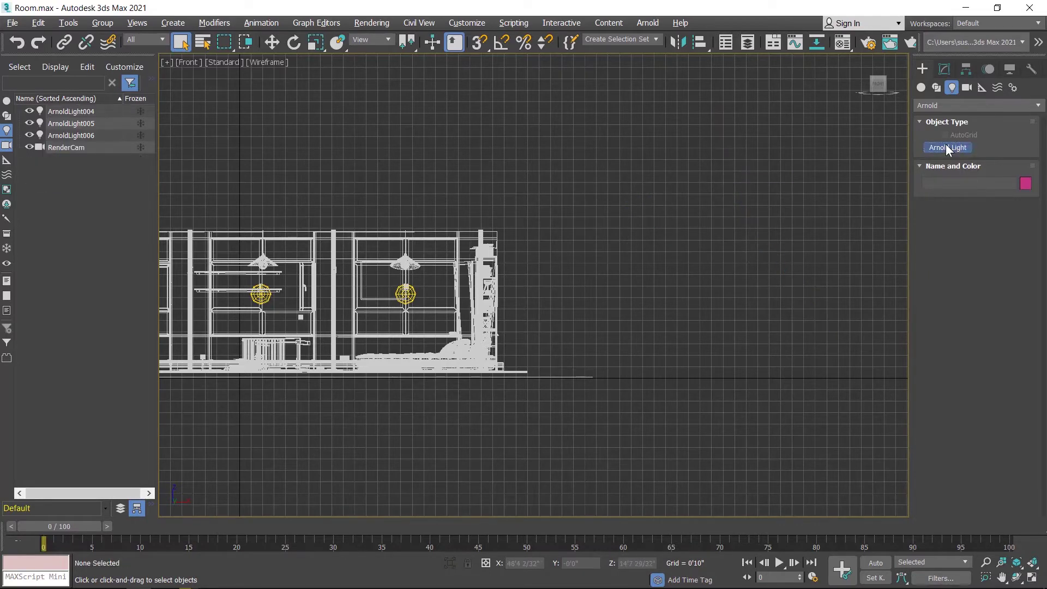
Place ArnoldLight007 right of the room and bring up its Modify panel settings.
click(684, 210)
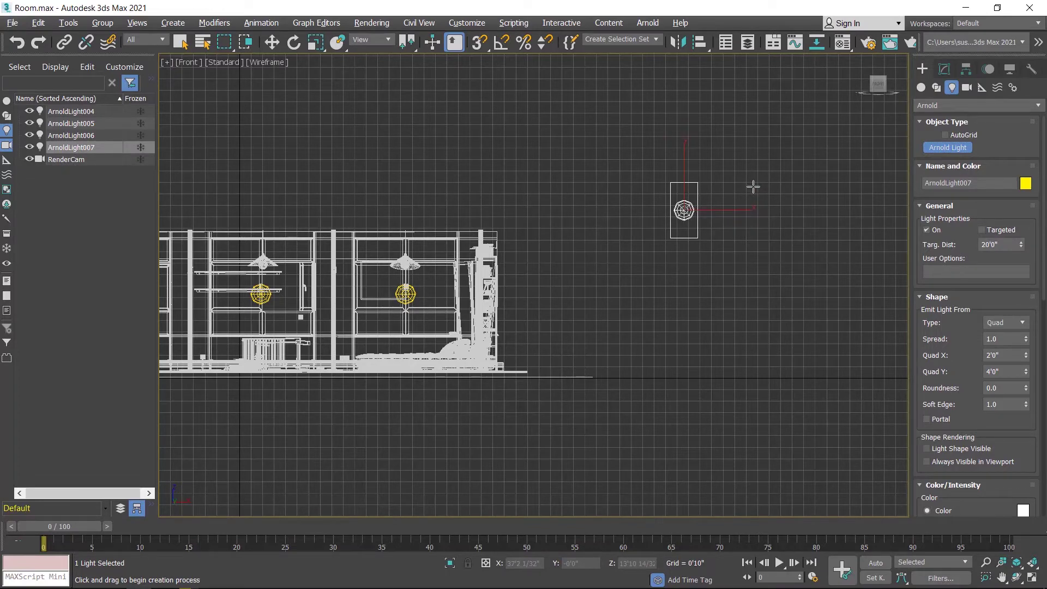
click(945, 70)
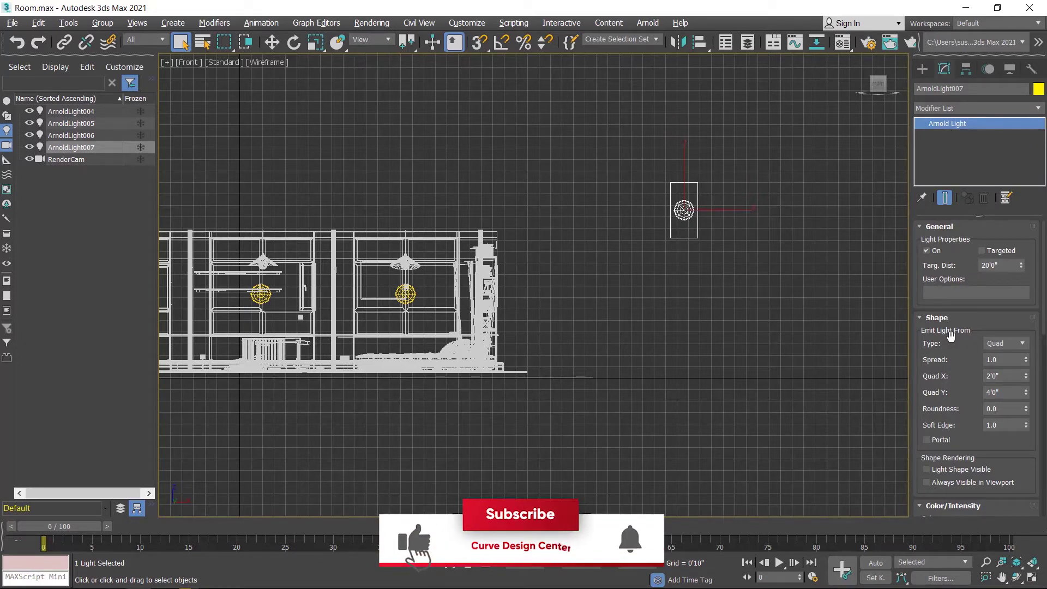
click(933, 252)
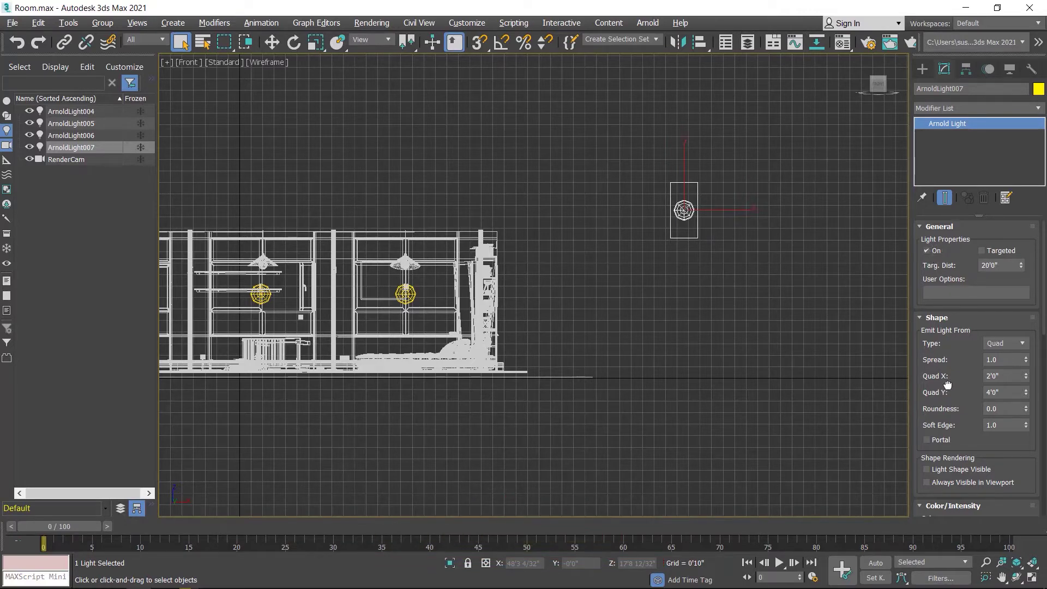
Drag the Quad X and Quad Y spinners to about 5'2" by 5'0".
drag(947, 390, 947, 357)
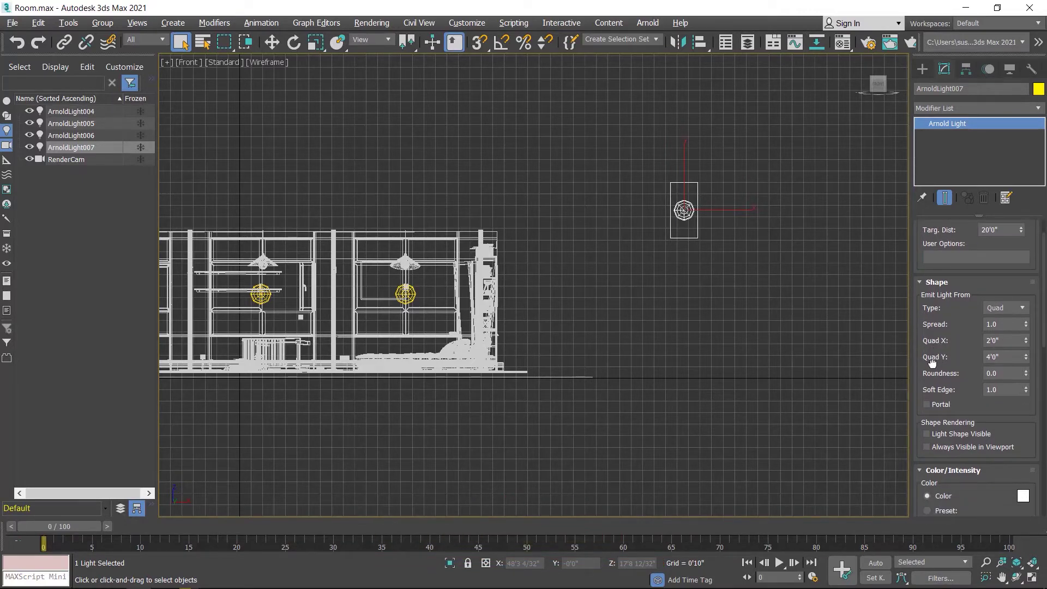
drag(1026, 339, 1027, 324)
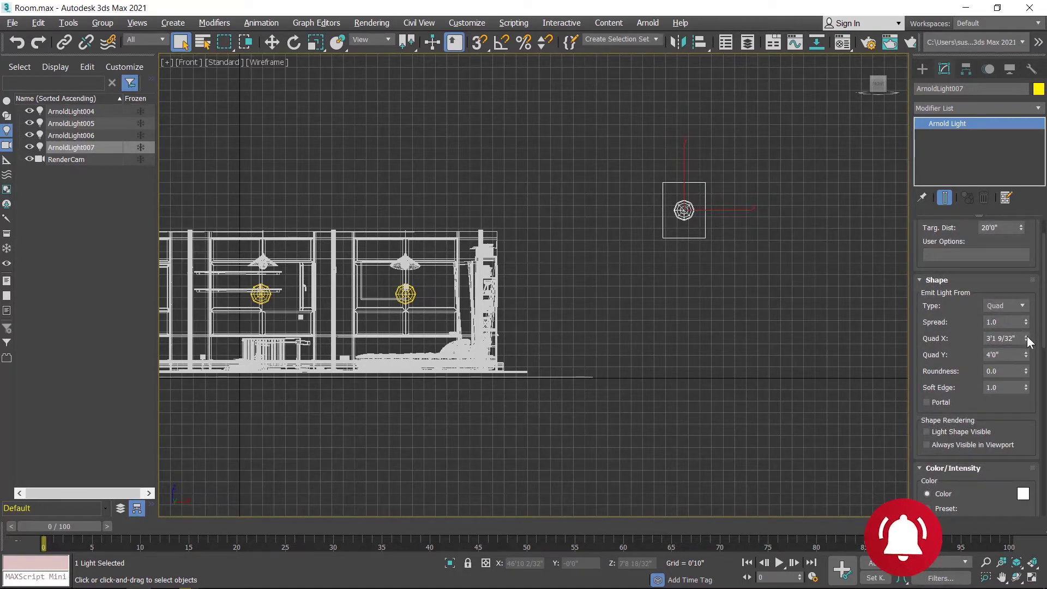
drag(1026, 339, 1038, 112)
drag(1026, 355, 1035, 241)
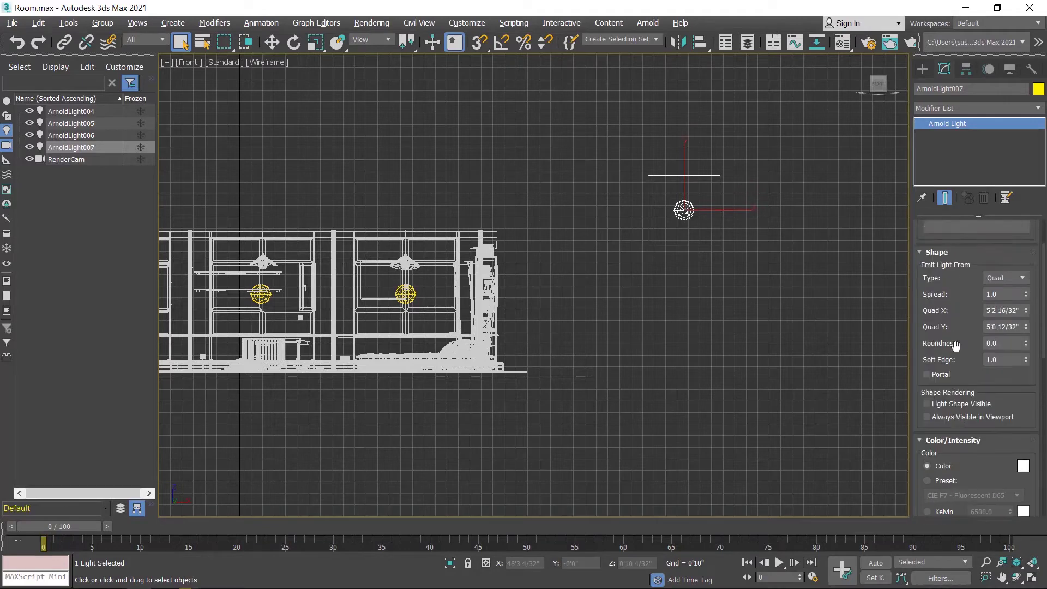
scroll(959, 354, down, 5)
scroll(957, 362, down, 1)
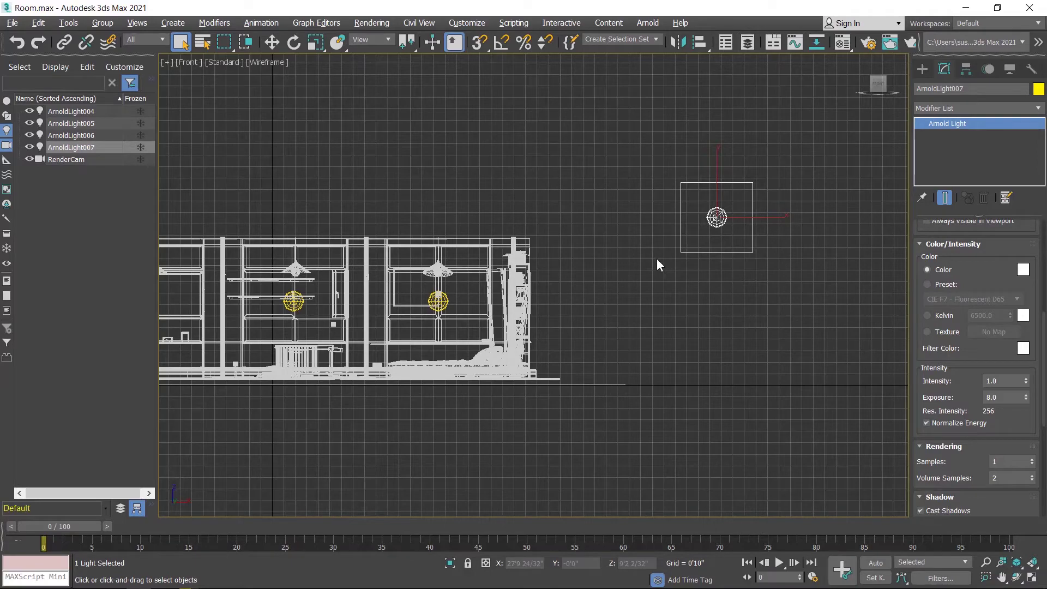
Maximize the Top view and select the existing window light ArnoldLight006.
key(alt+w)
middle_click(381, 218)
key(alt+w)
middle_drag(596, 308, 776, 471)
scroll(584, 311, up, 6)
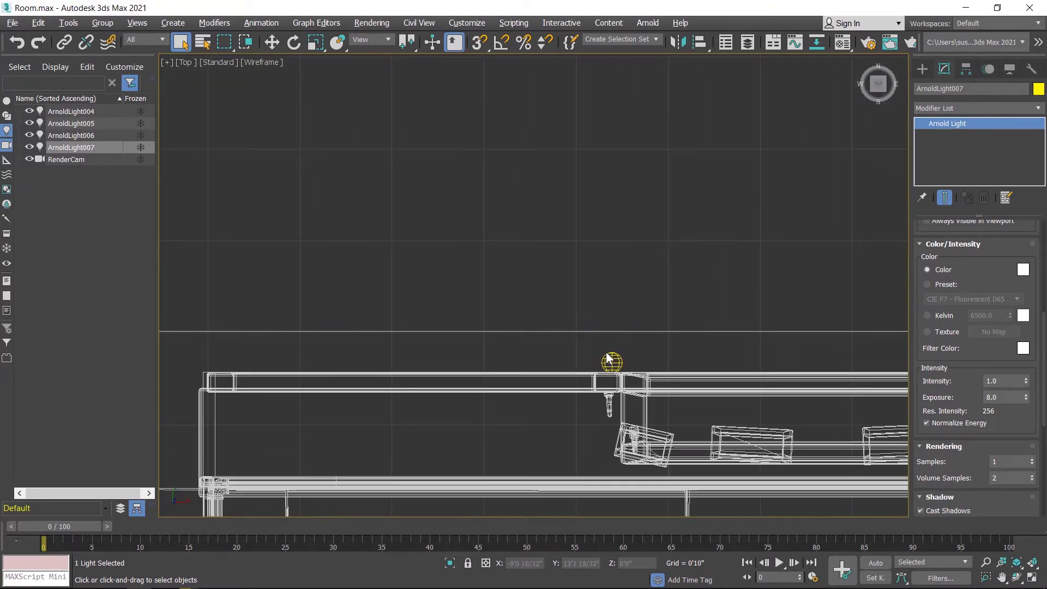
click(608, 360)
Scroll through ArnoldLight006's intensity and shape parameters to review them.
middle_drag(722, 336, 625, 291)
scroll(966, 369, down, 5)
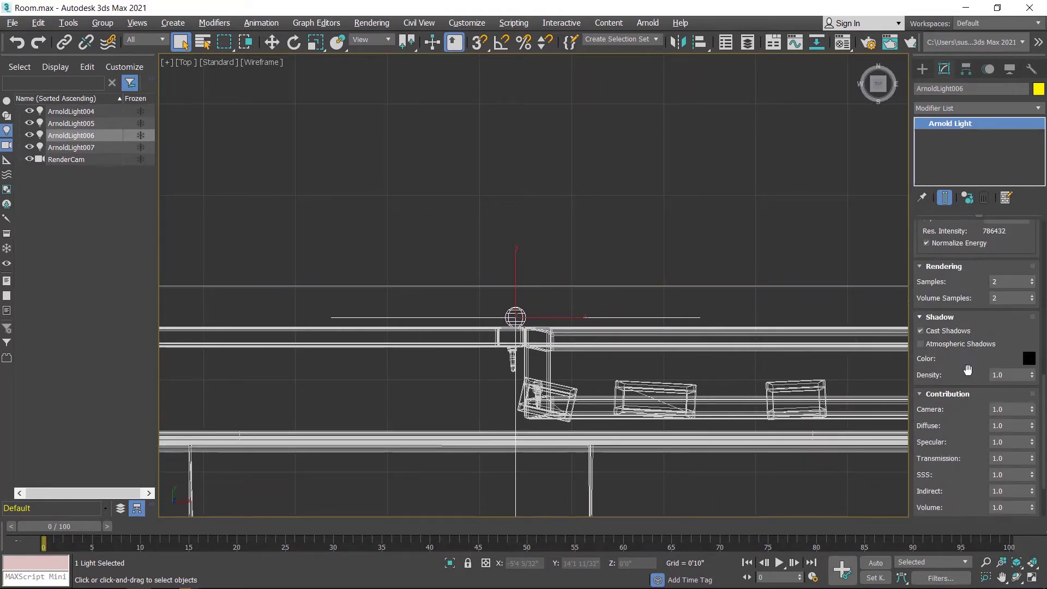
scroll(968, 370, down, 3)
scroll(966, 383, up, 5)
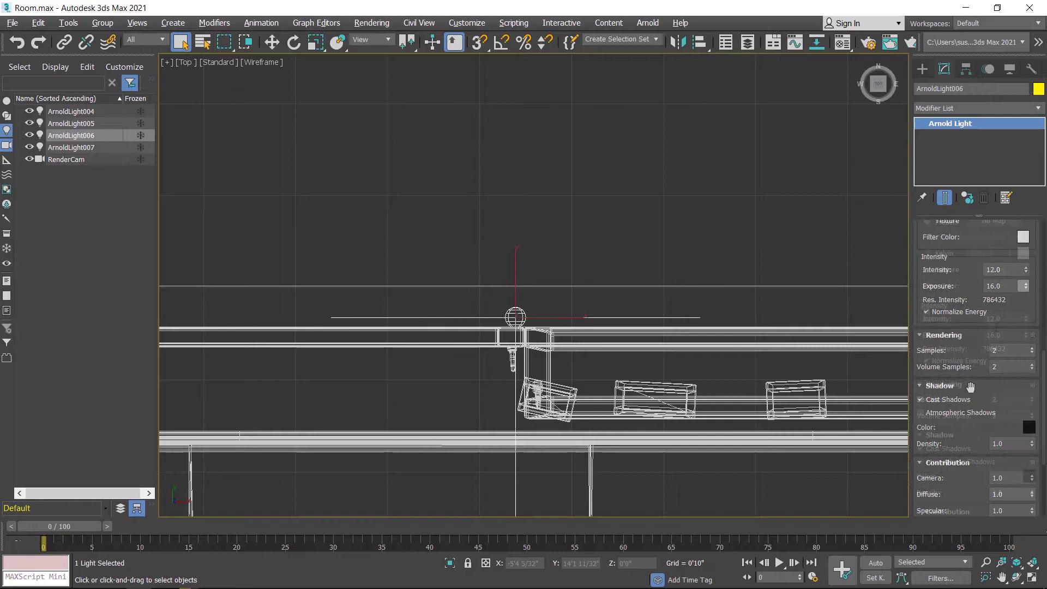
scroll(971, 386, up, 2)
scroll(1014, 426, up, 8)
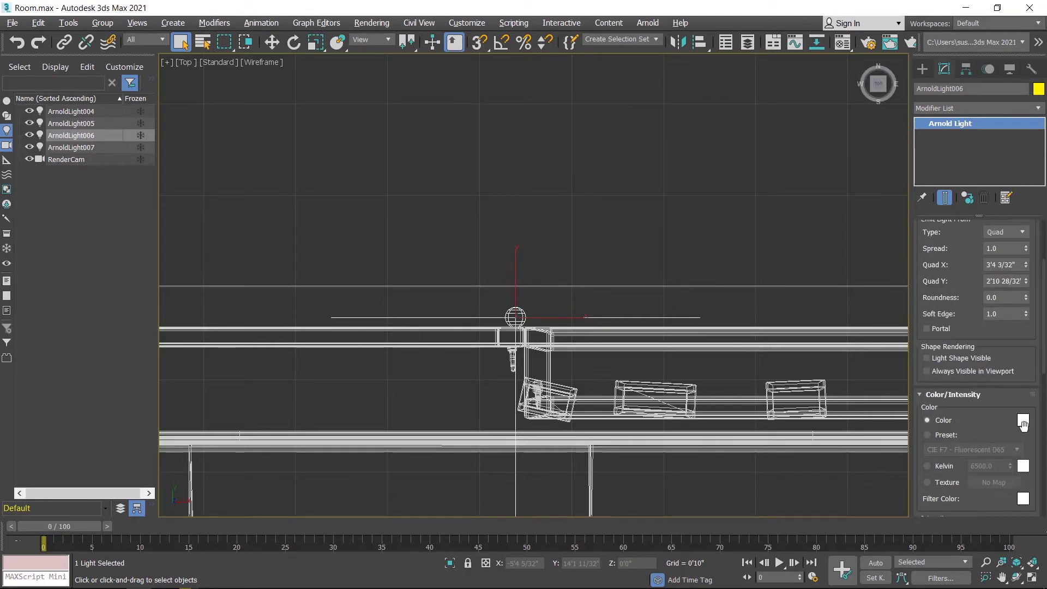
scroll(989, 383, up, 2)
scroll(989, 383, up, 3)
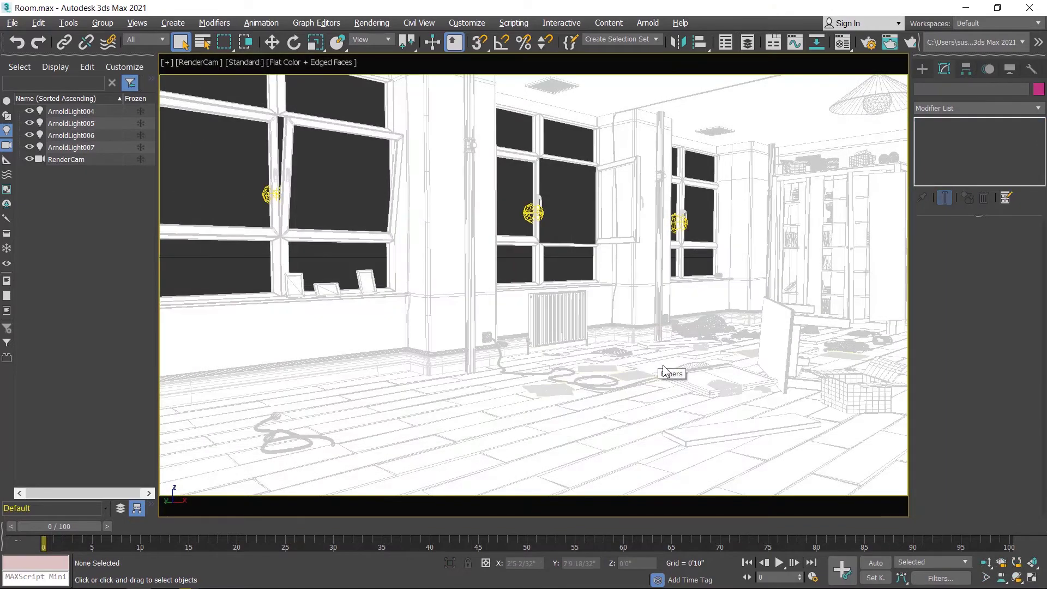
In Render Setup, show Arnold's Sampling and Ray Depth settings and render the RenderCam view.
click(869, 43)
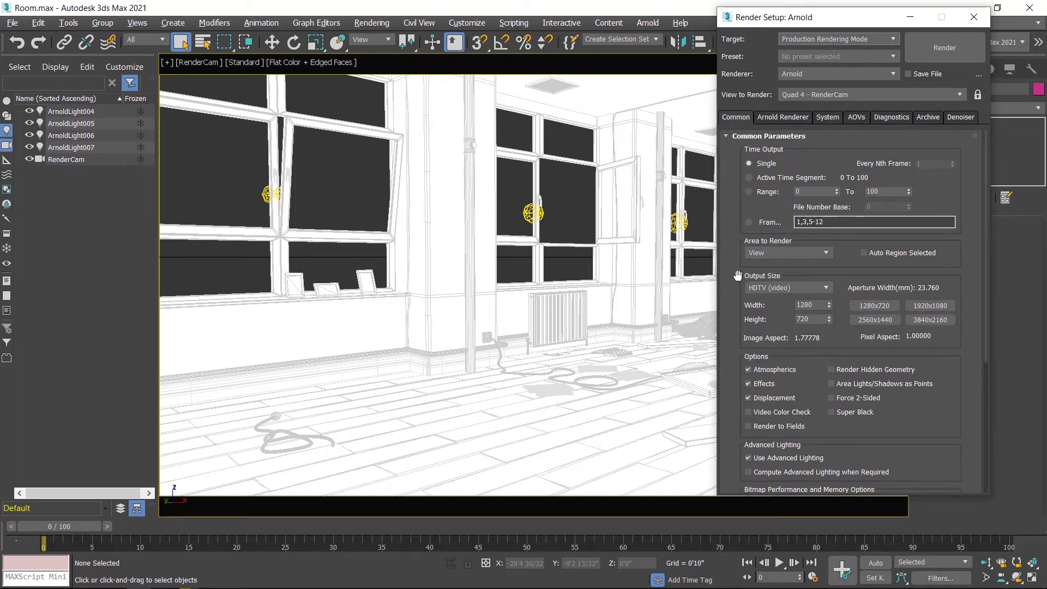
drag(744, 315, 761, 277)
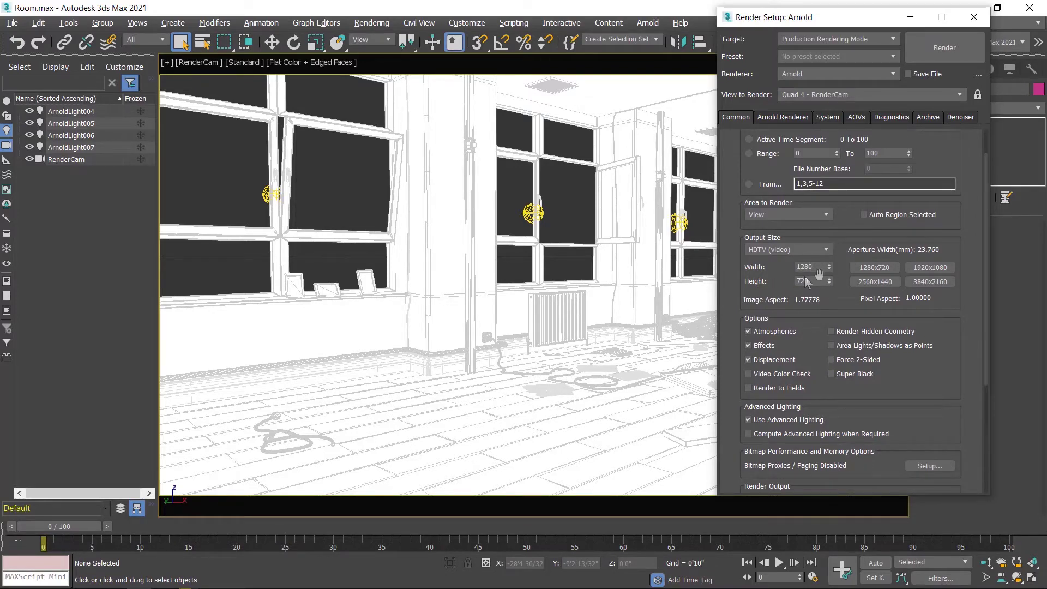
click(787, 118)
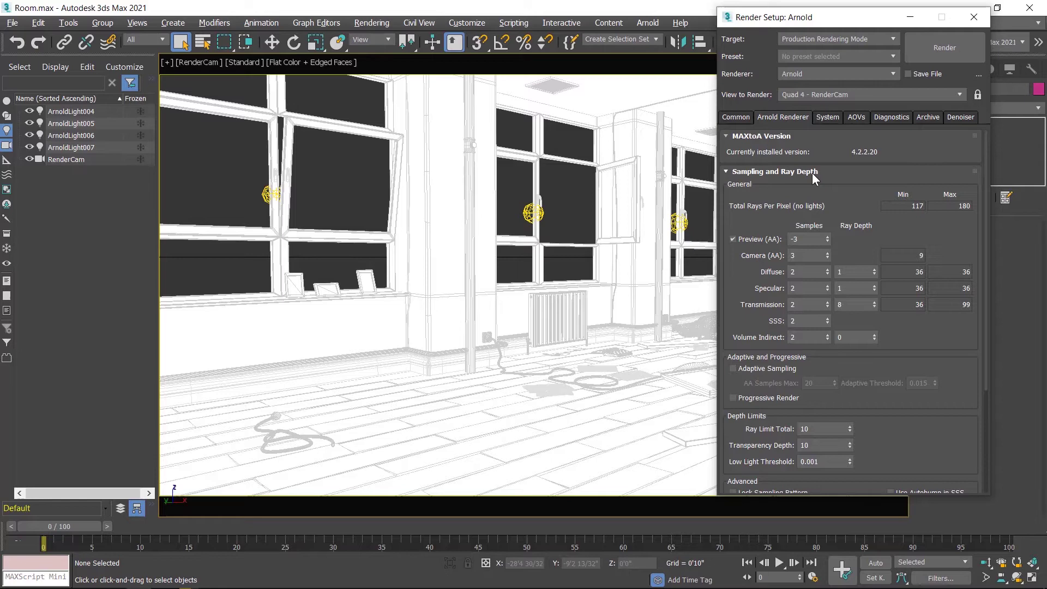
click(950, 47)
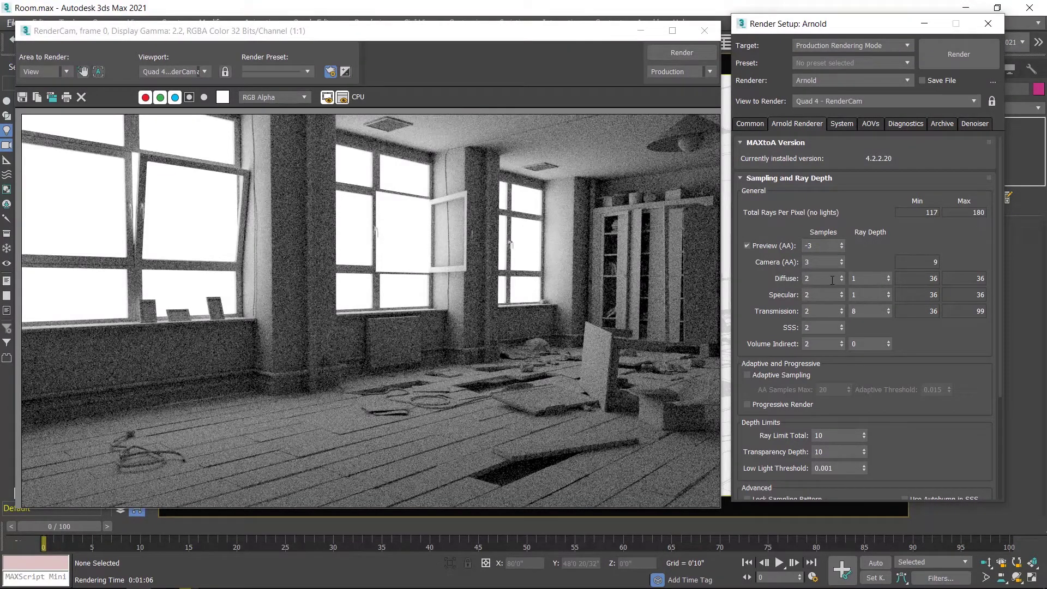
Set Diffuse Ray Depth to 5 and re-render the RenderCam view.
click(888, 276)
click(889, 276)
click(963, 48)
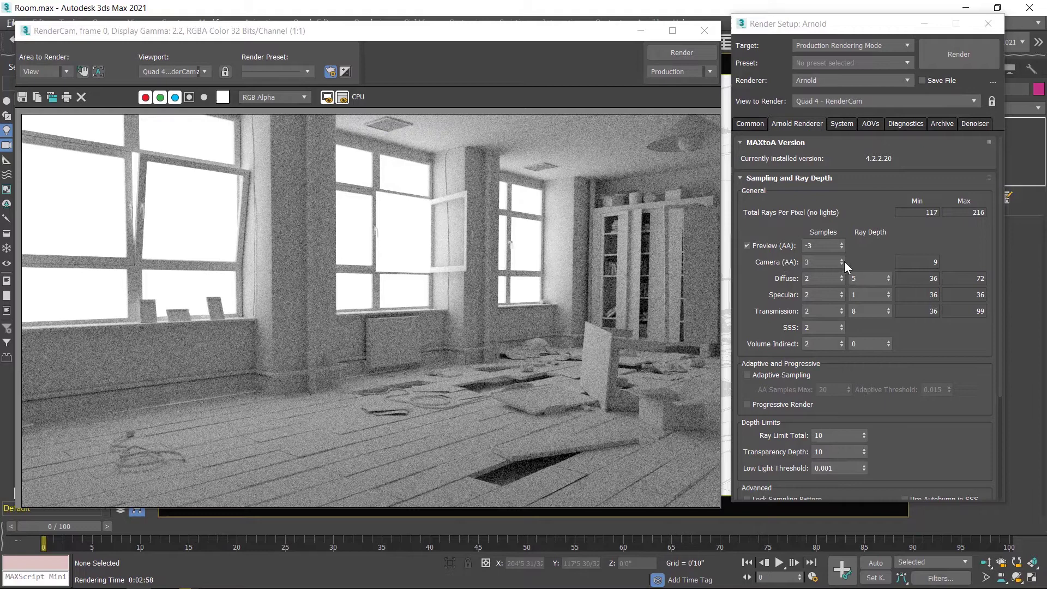
Set Camera (AA) to 5, Diffuse samples to 4, and Specular ray depth to 3.
click(844, 261)
click(845, 261)
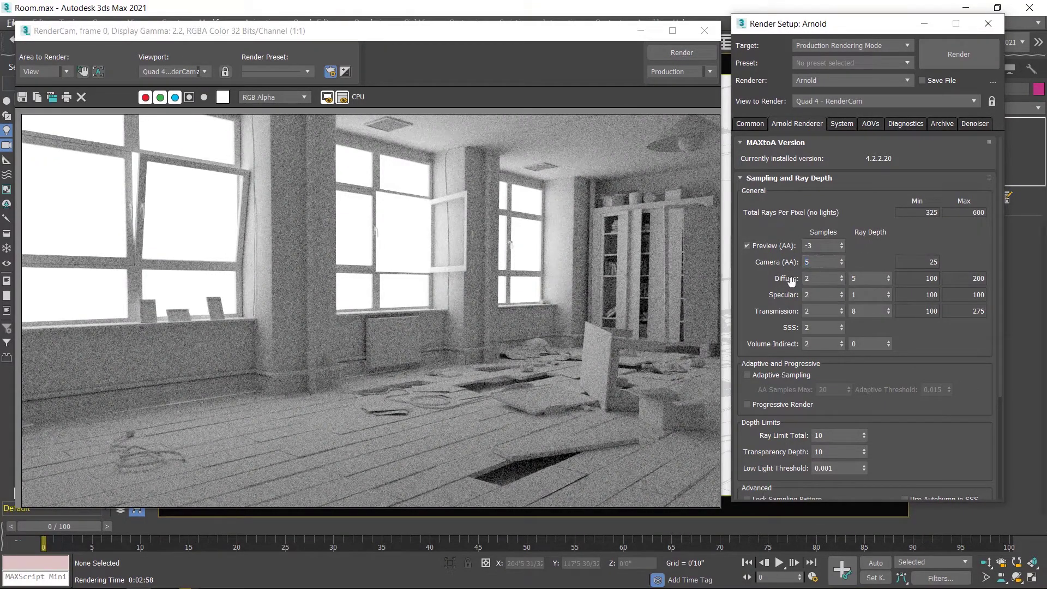
click(842, 276)
click(748, 294)
click(888, 293)
click(889, 293)
Set Transmission ray depth to 7 and Ray Limit Total to 20, then render.
click(889, 313)
drag(833, 437, 808, 436)
text(20)
click(911, 427)
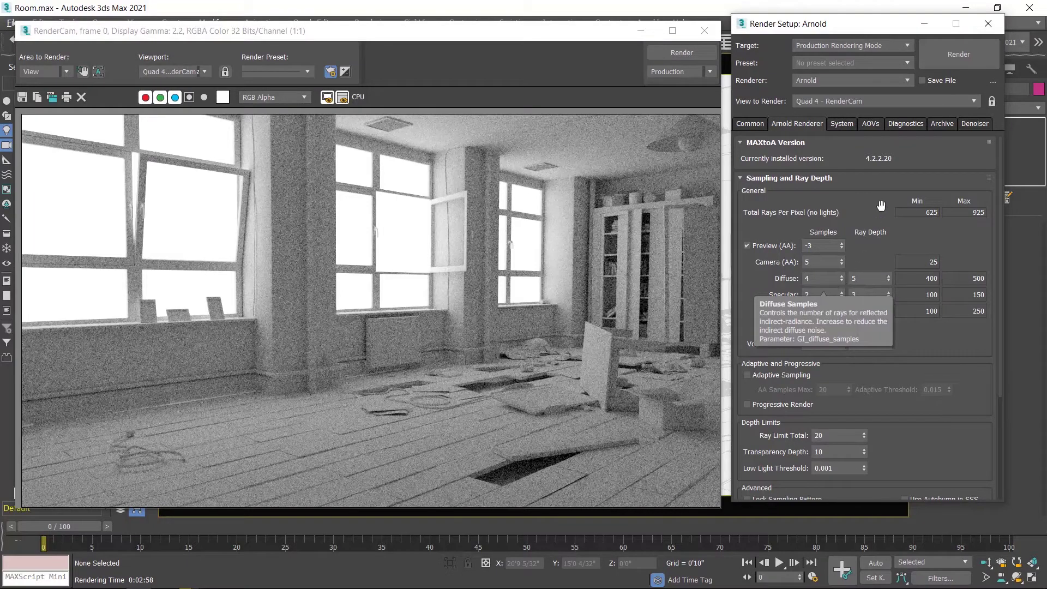
click(964, 55)
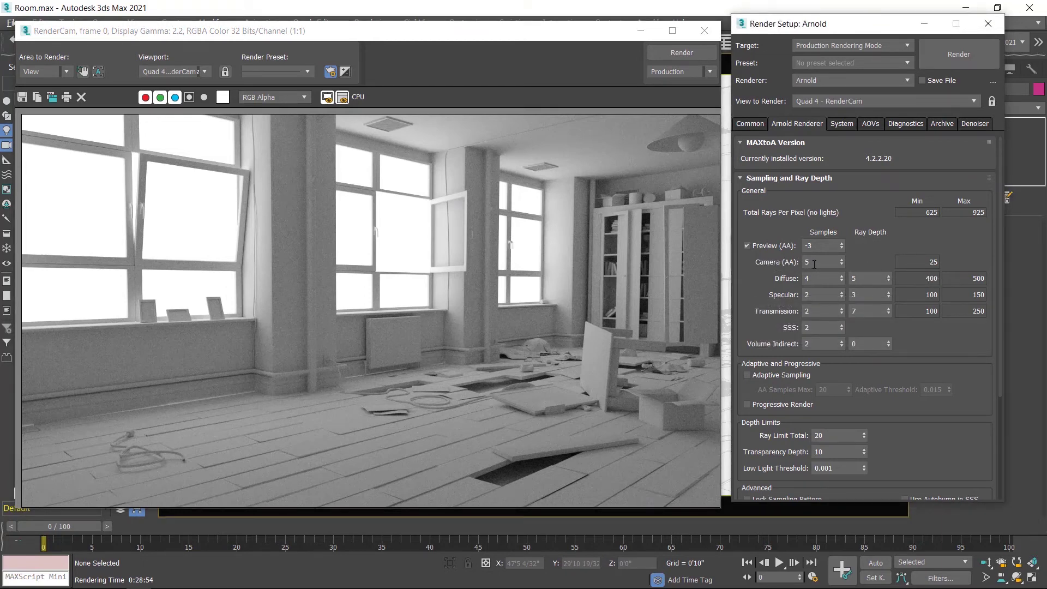
Spin Camera (AA) up to 6, giving 576–720 diffuse rays per pixel.
click(842, 259)
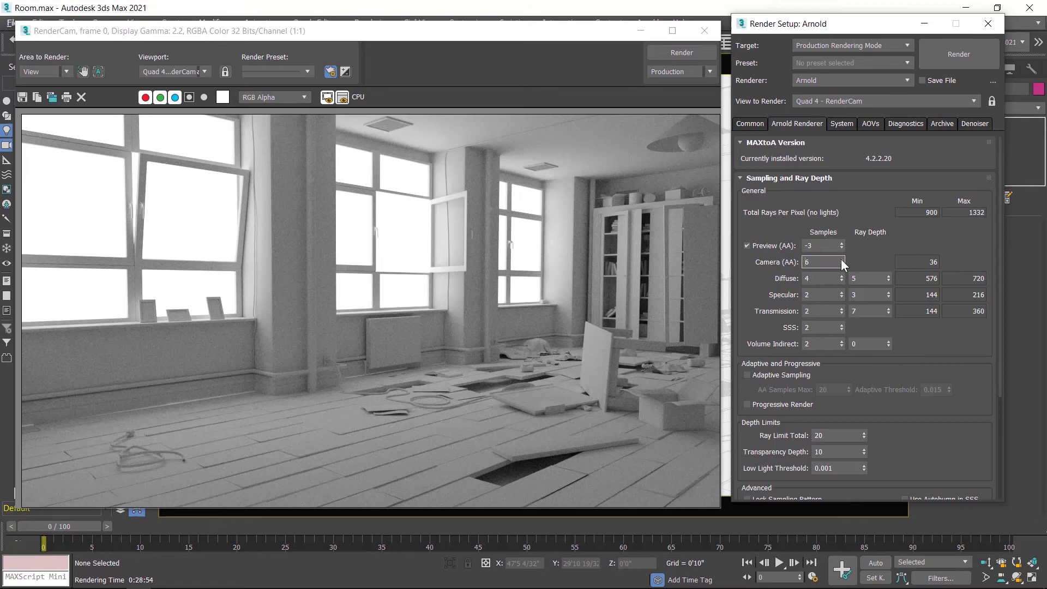